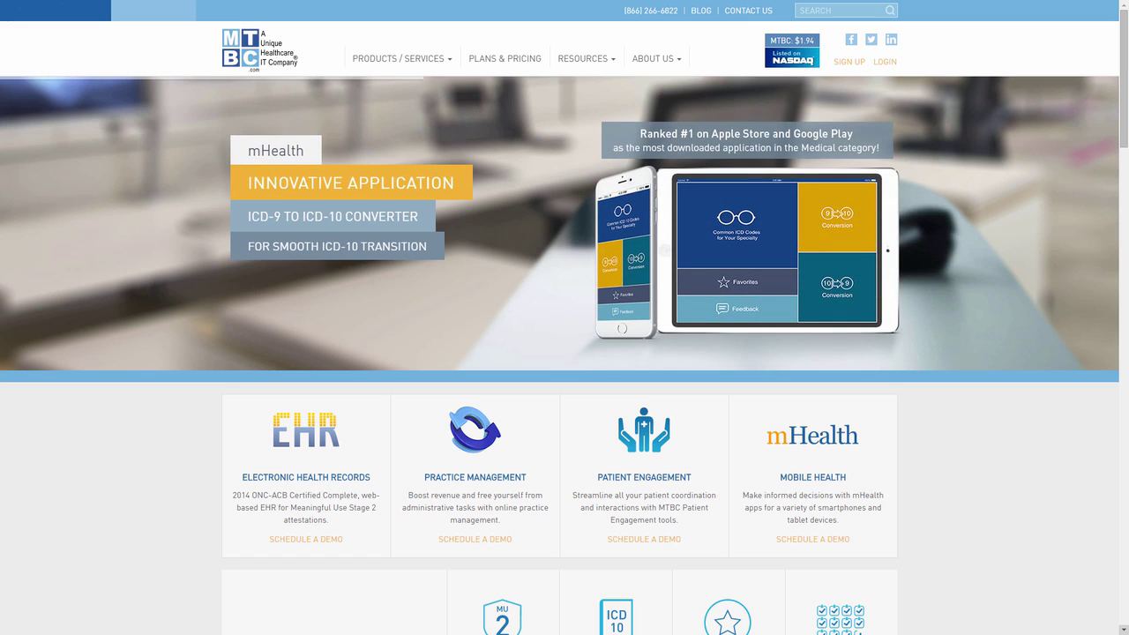
Log in to the MTBC practice account from the company website
{"action": "left_click", "coordinate": [903, 63]}
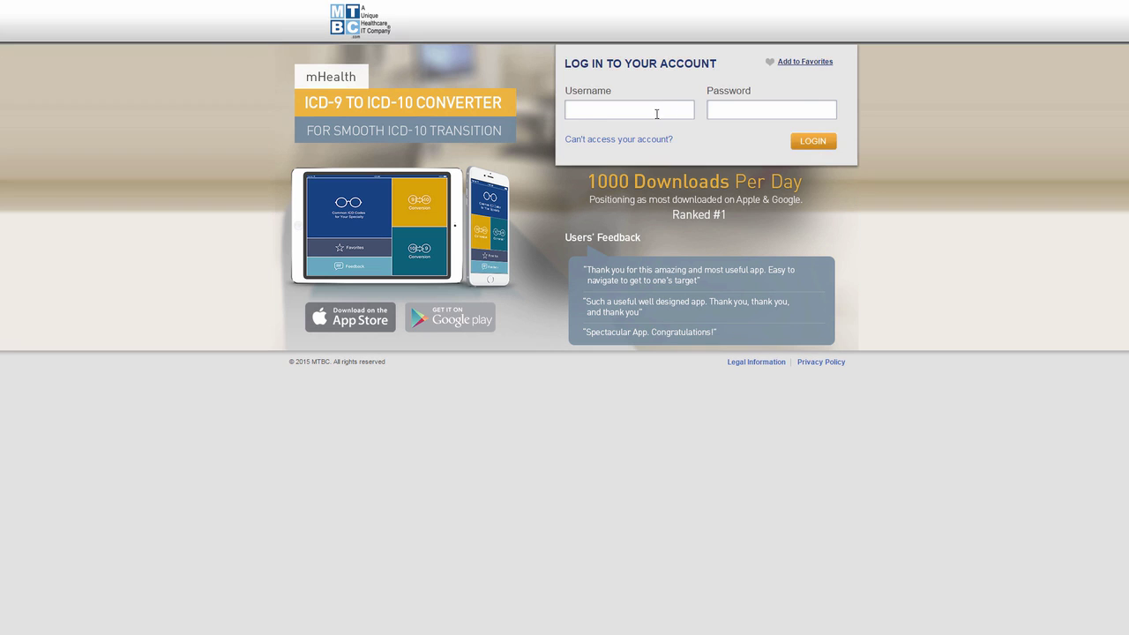
{"action": "left_click", "coordinate": [829, 150]}
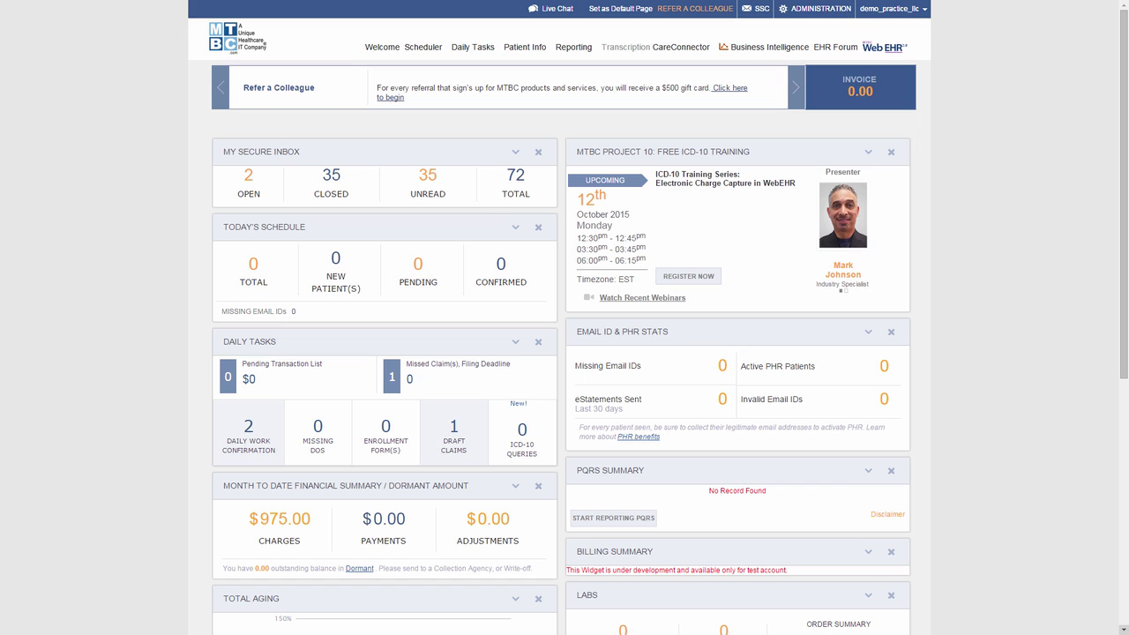
Open the scheduler's appointments and start a new claim from the first 09:20 AM appointment
{"action": "mouse_move", "coordinate": [431, 53]}
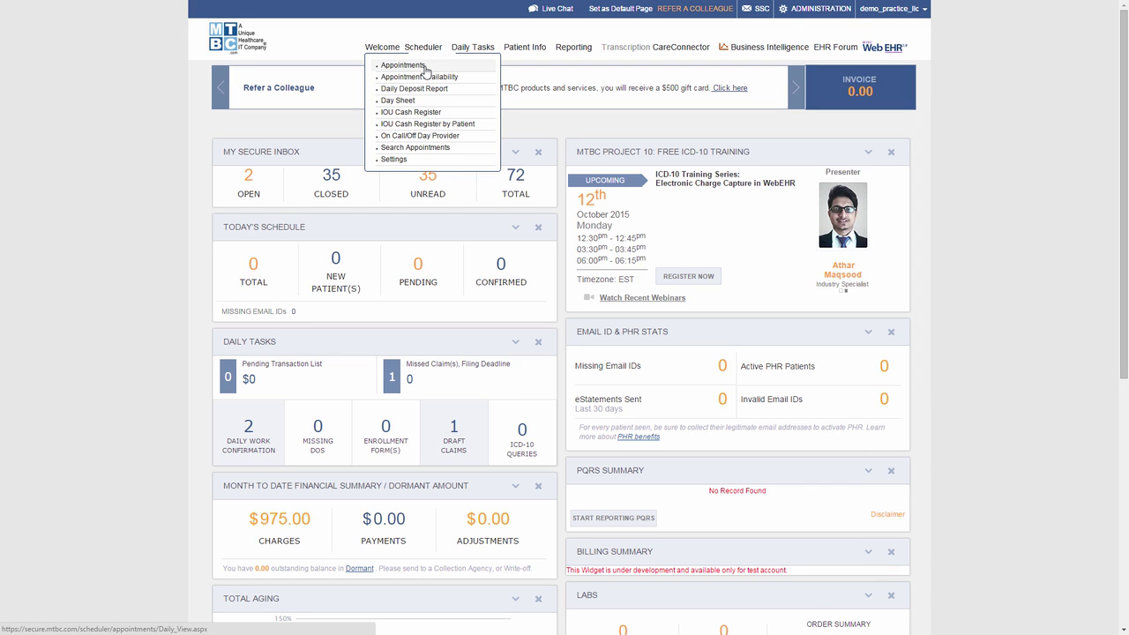
{"action": "left_click", "coordinate": [425, 69]}
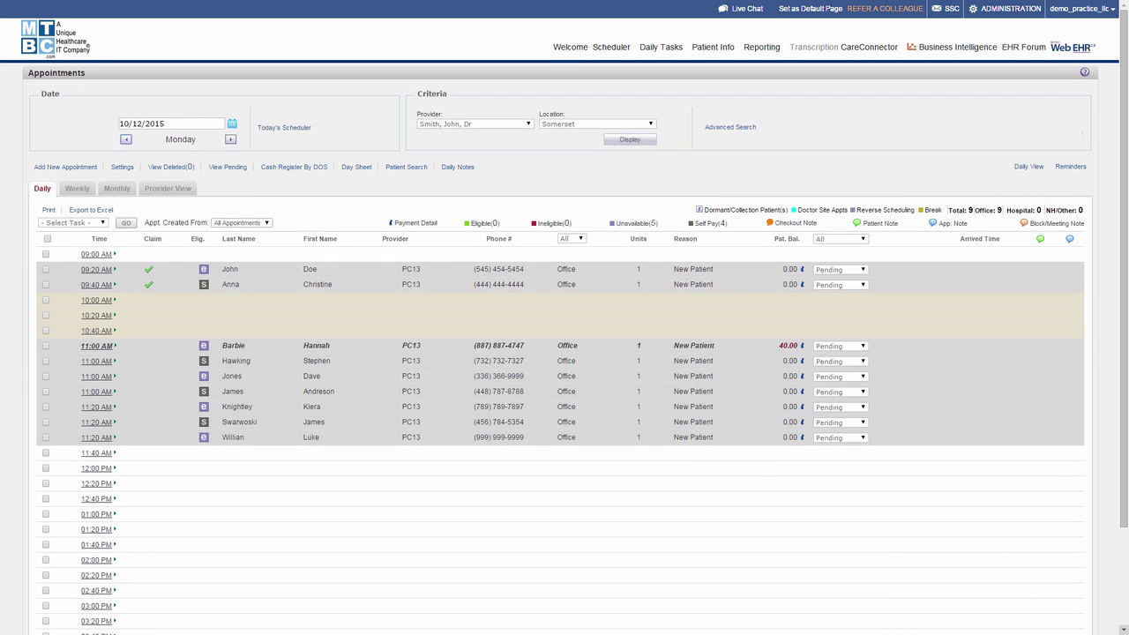
{"action": "mouse_move", "coordinate": [89, 269]}
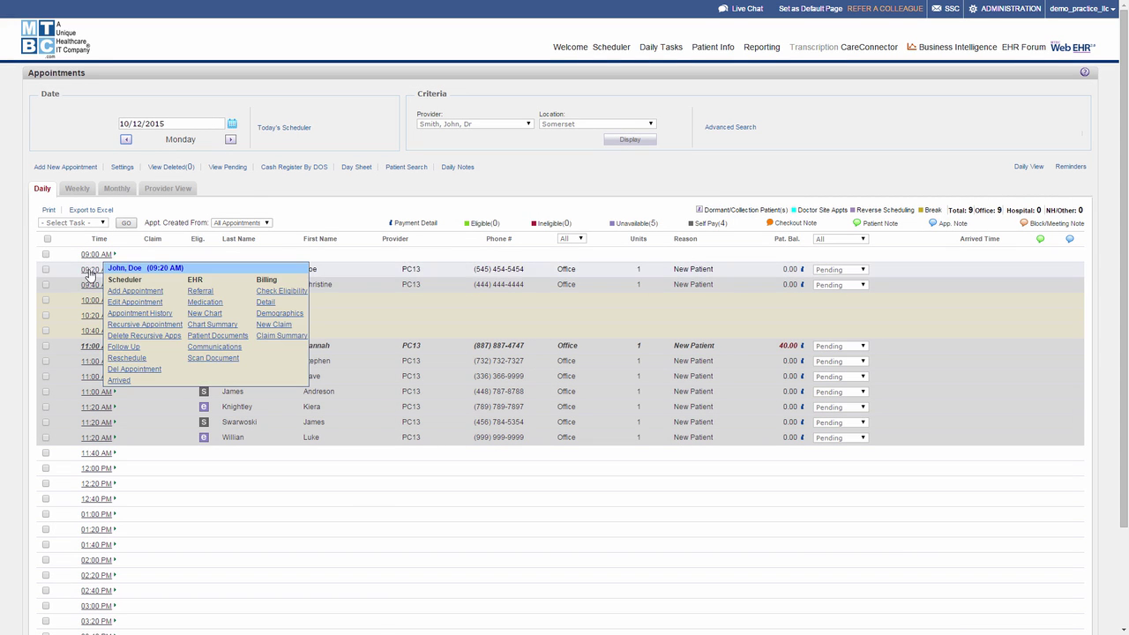
{"action": "left_click", "coordinate": [274, 324]}
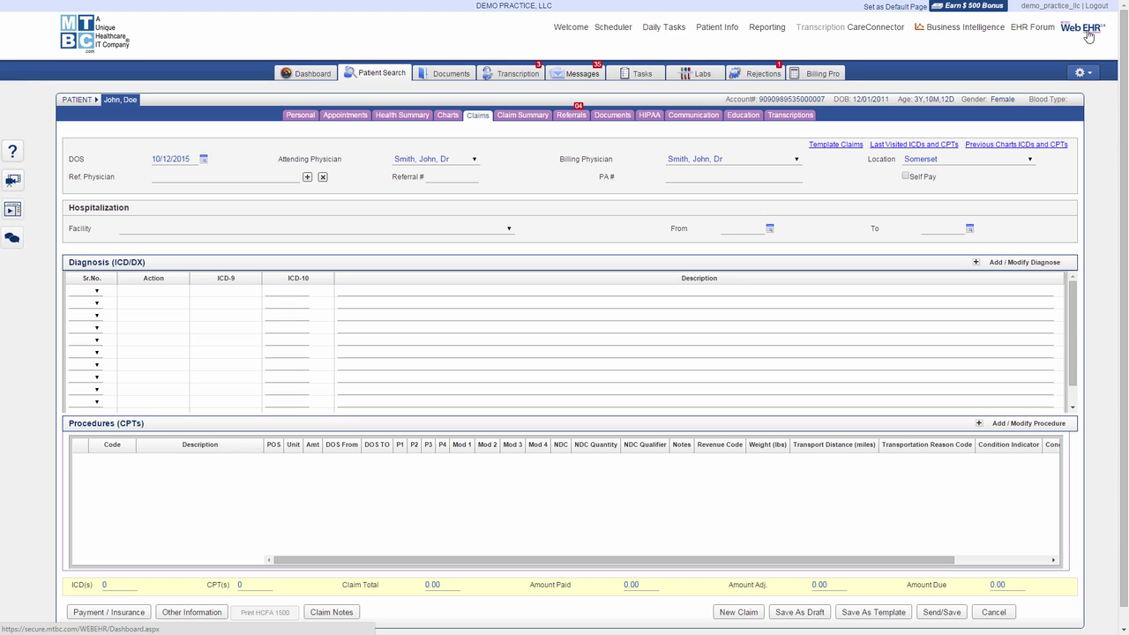
Search the WebEHR patients by last name and start a new claim for the first matching patient
{"action": "left_click", "coordinate": [1089, 36]}
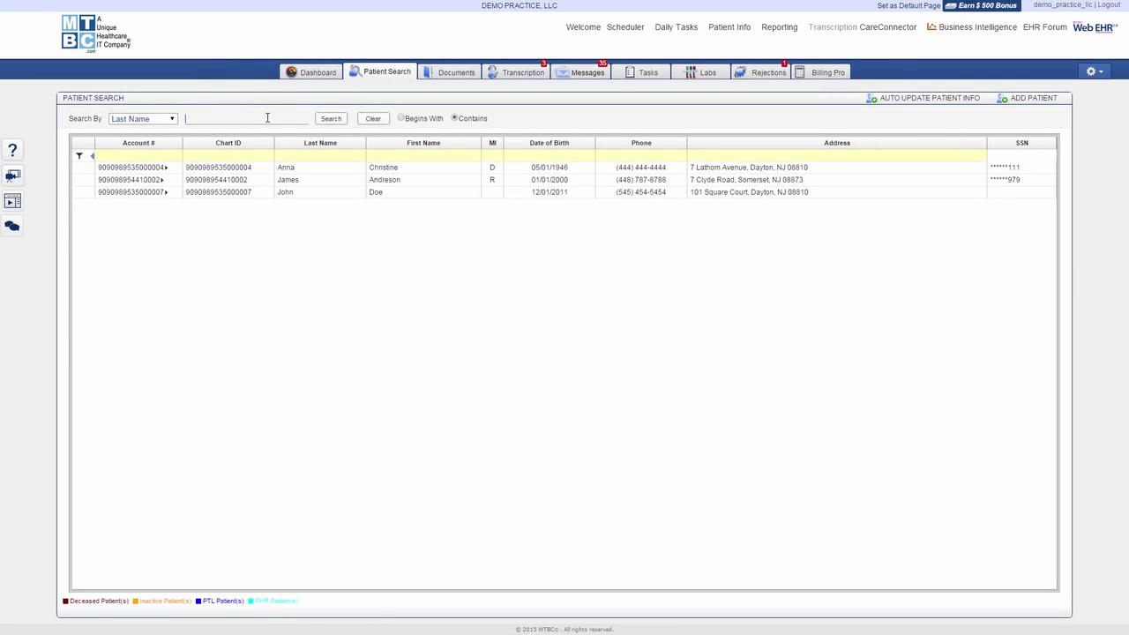
{"action": "left_click", "coordinate": [267, 117]}
{"action": "type", "text": "john"}
{"action": "key", "text": "Return"}
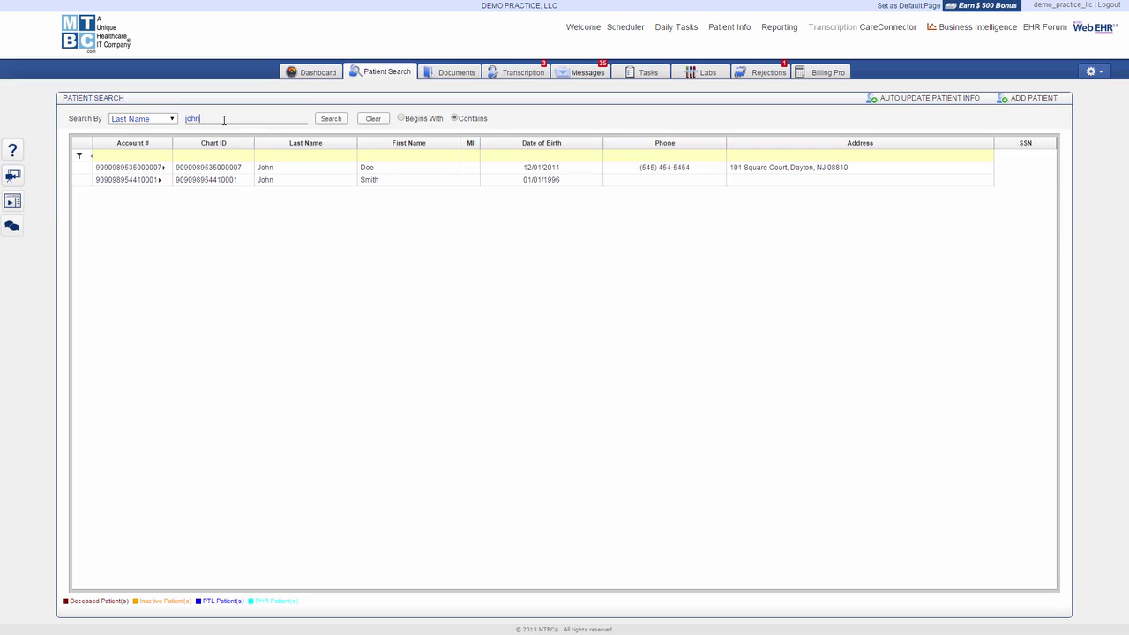
{"action": "left_click", "coordinate": [162, 167]}
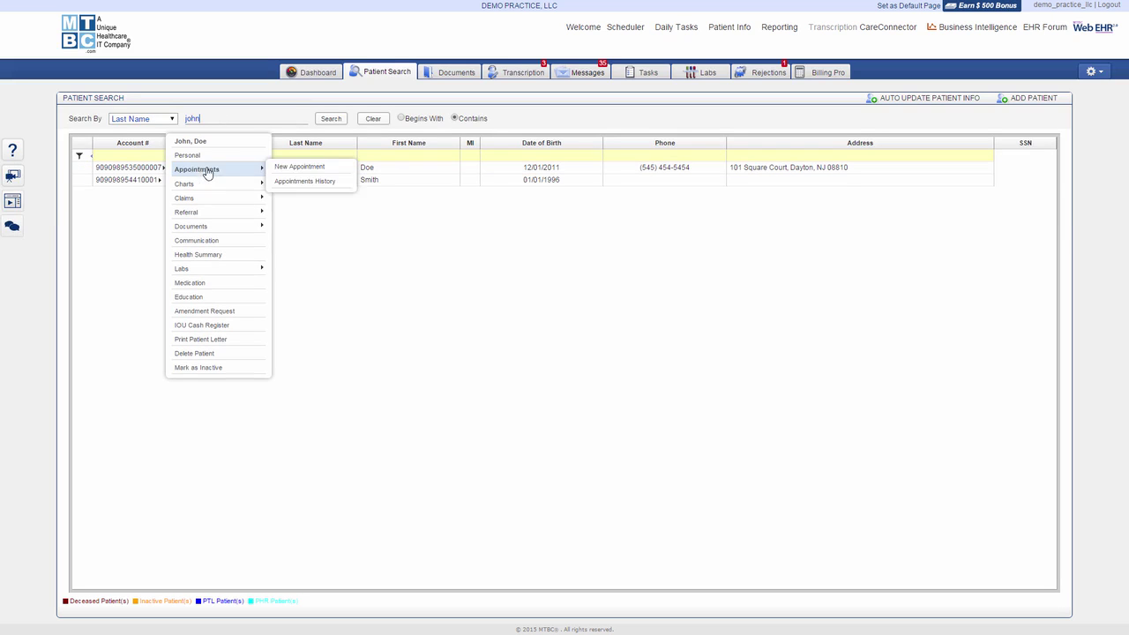
{"action": "mouse_move", "coordinate": [214, 198]}
{"action": "left_click", "coordinate": [292, 196]}
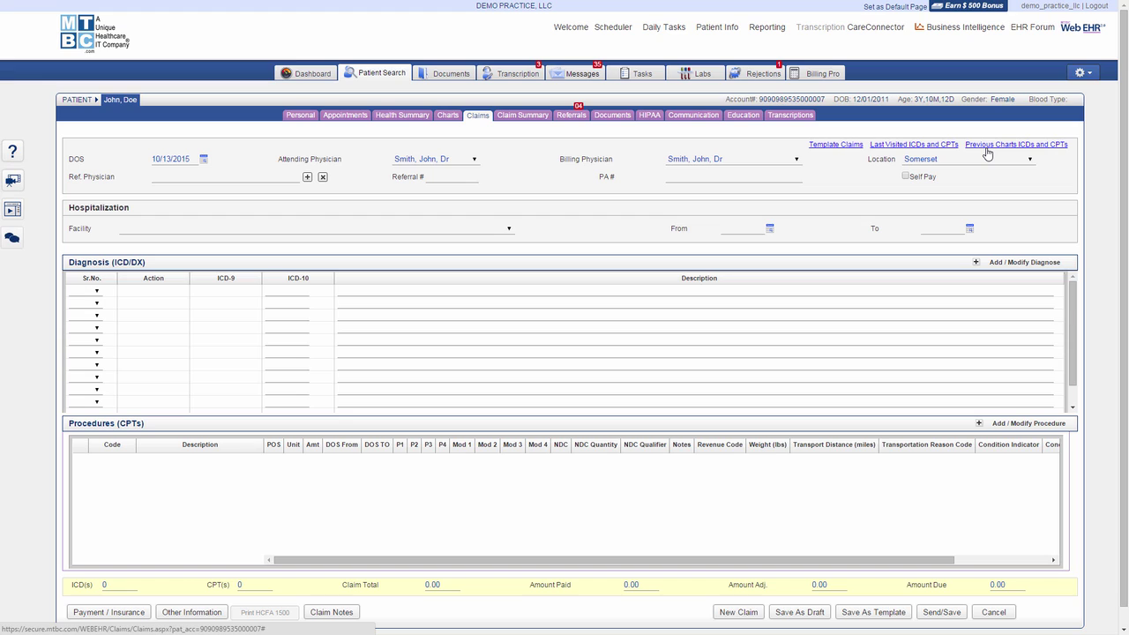
Load the claim's ICD and CPT codes from the patient's previous 08/15/2015 chart at Somerset
{"action": "left_click", "coordinate": [968, 146]}
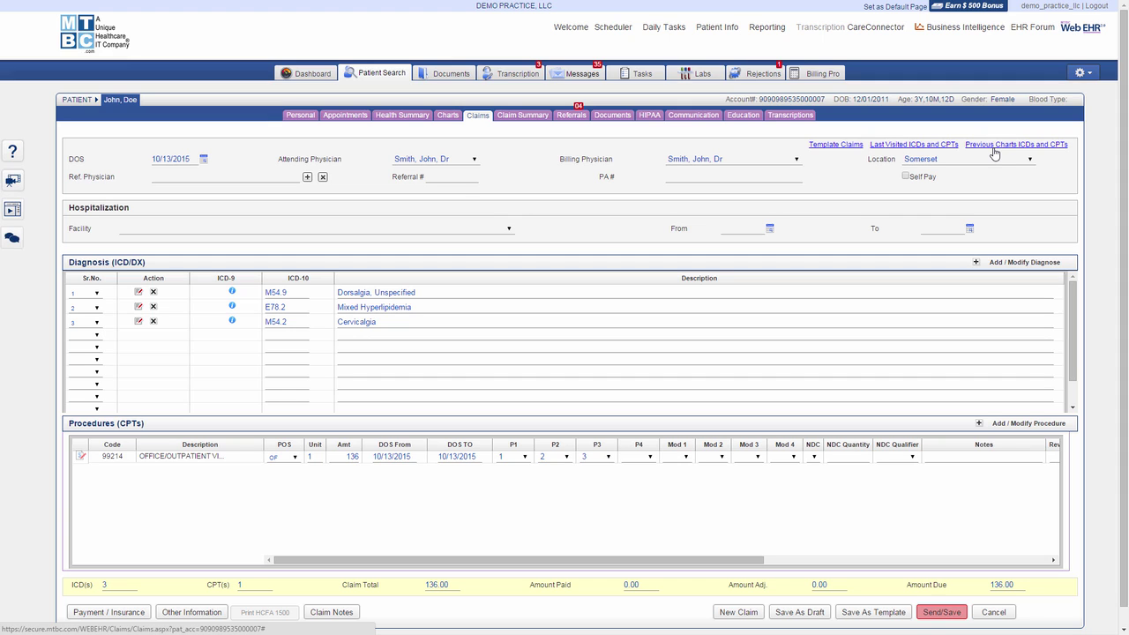
{"action": "left_click", "coordinate": [993, 146]}
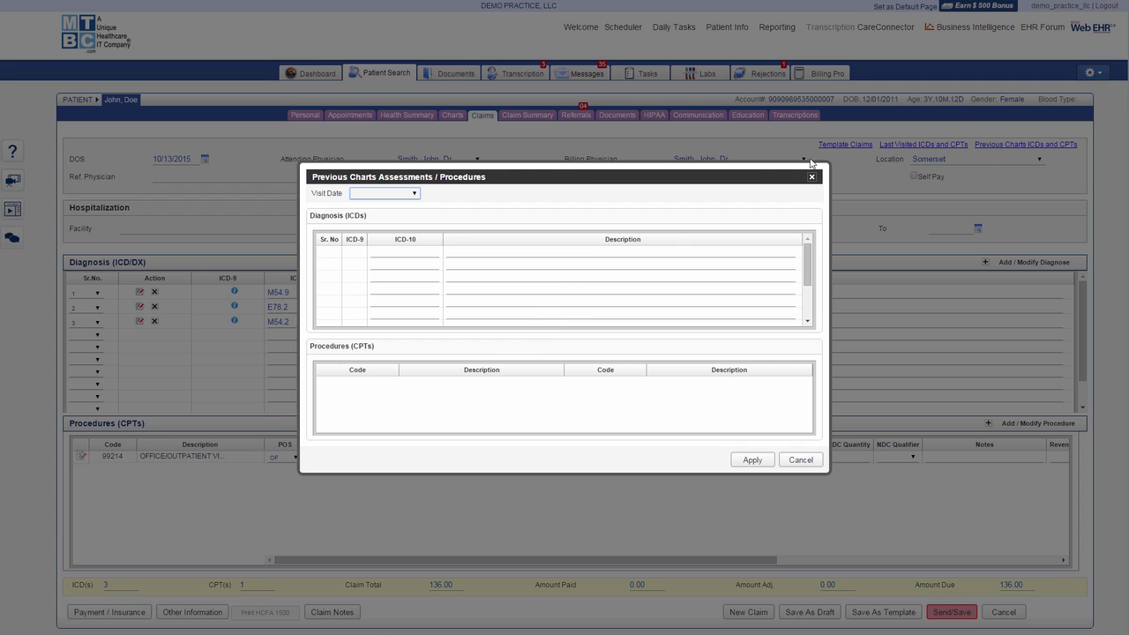
{"action": "left_click", "coordinate": [419, 193]}
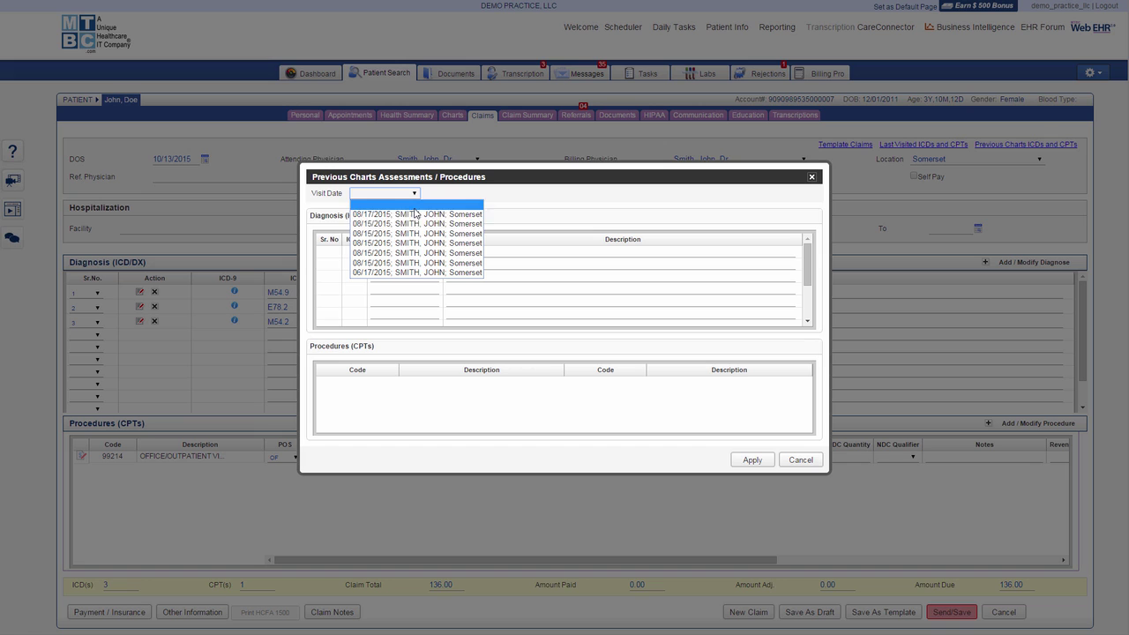
{"action": "left_click", "coordinate": [412, 244]}
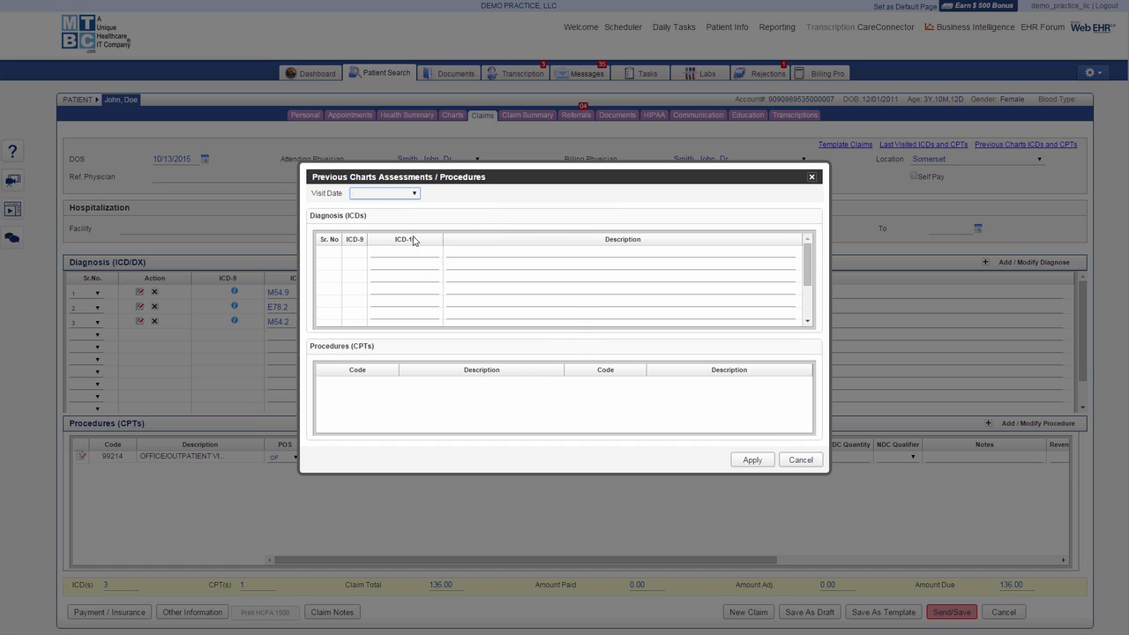
{"action": "left_click", "coordinate": [751, 460]}
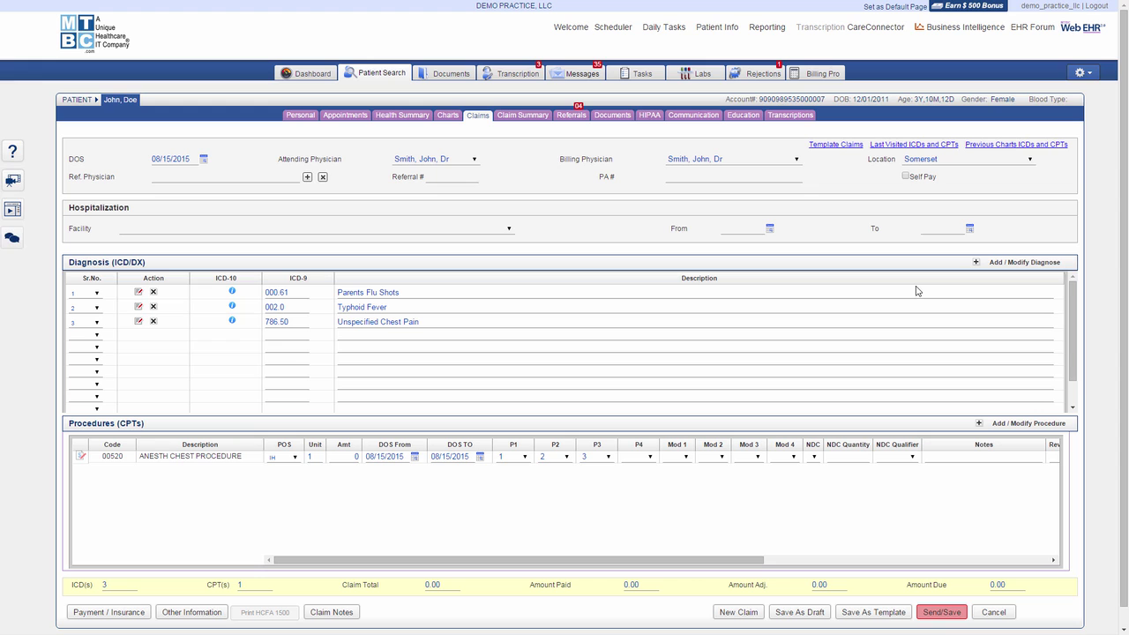
Review the claim's diagnoses against the ICD-9 My List and accept the selection
{"action": "left_click", "coordinate": [975, 263]}
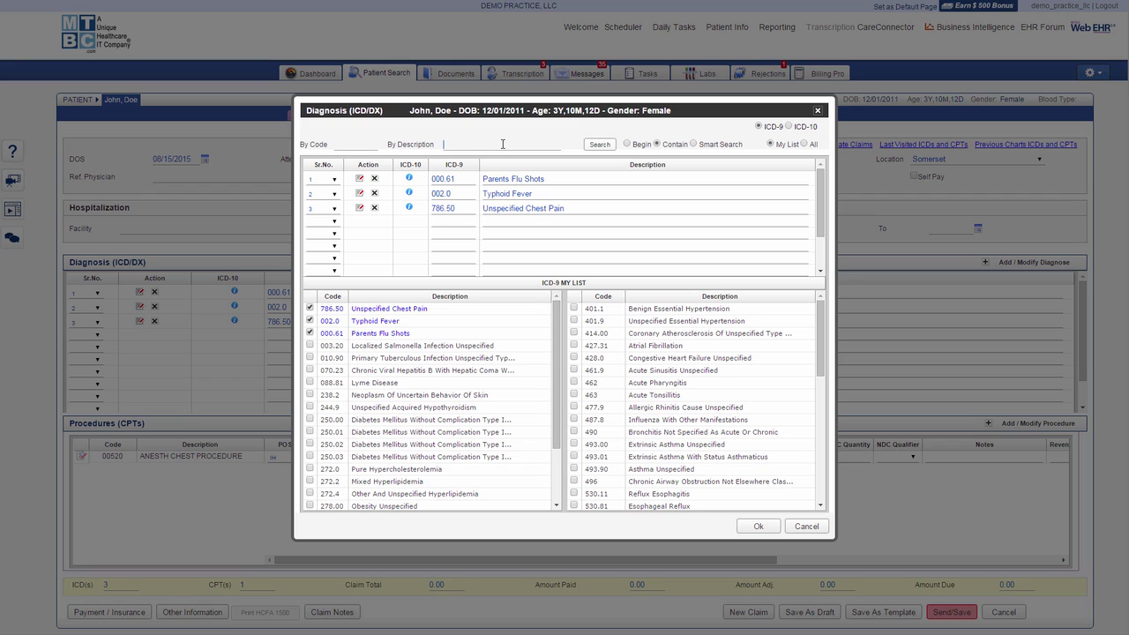
{"action": "left_click", "coordinate": [758, 527]}
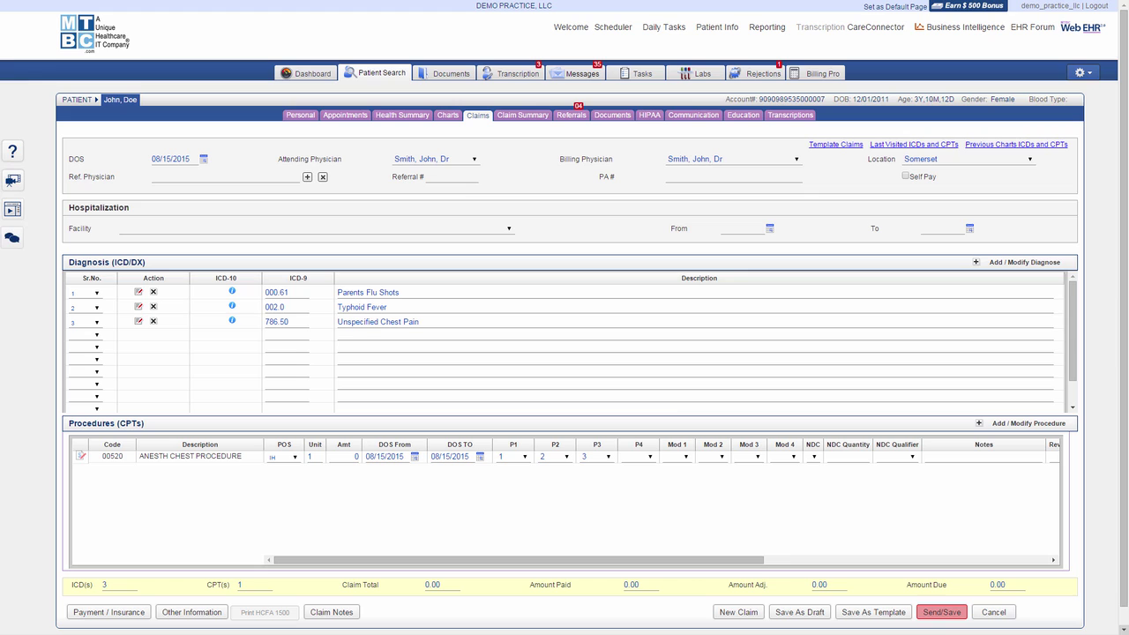
Set the hospitalization facility to ARISTACARE AT ALAMEDA CENTER and check its From and To date calendars
{"action": "left_click", "coordinate": [509, 229]}
{"action": "left_click", "coordinate": [504, 248]}
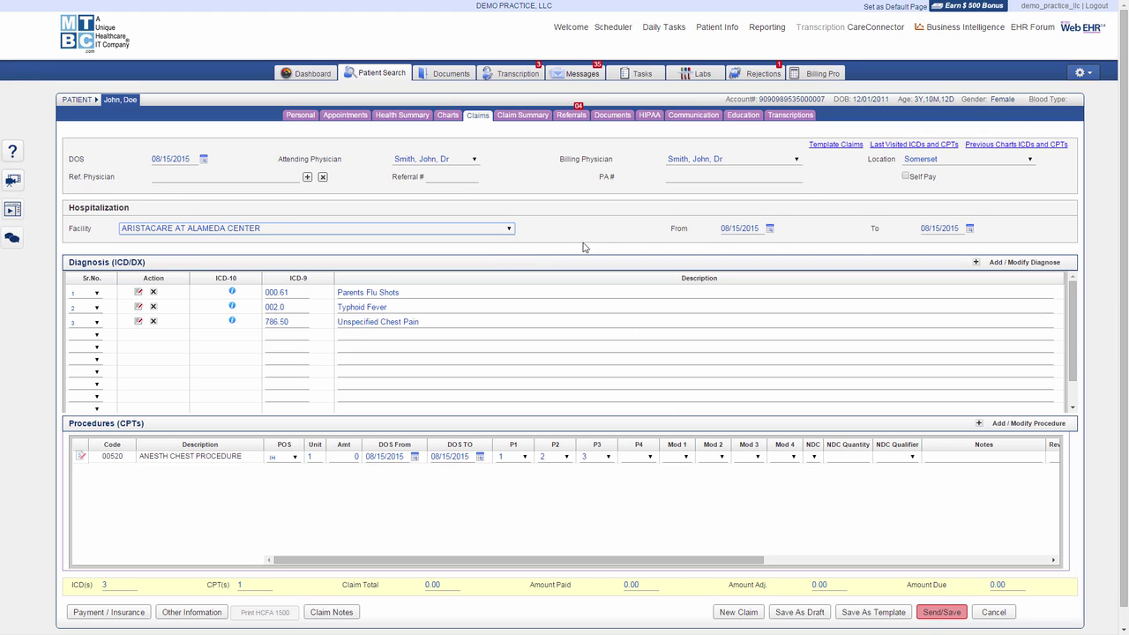
{"action": "left_click", "coordinate": [770, 229]}
{"action": "left_click", "coordinate": [770, 230]}
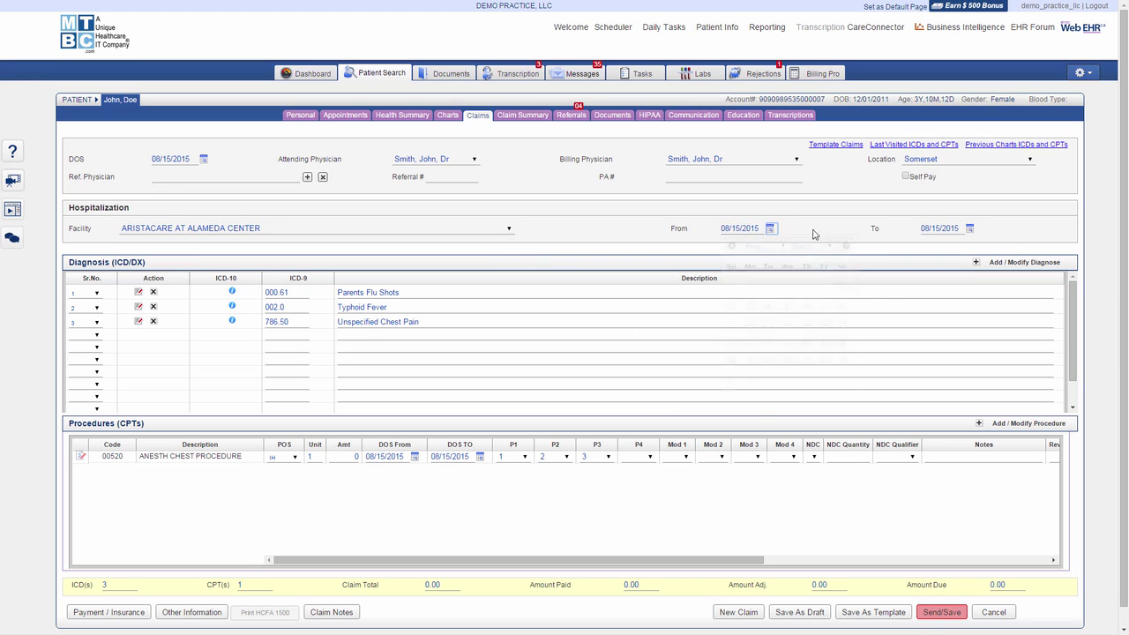
{"action": "left_click", "coordinate": [971, 229]}
{"action": "left_click", "coordinate": [971, 229]}
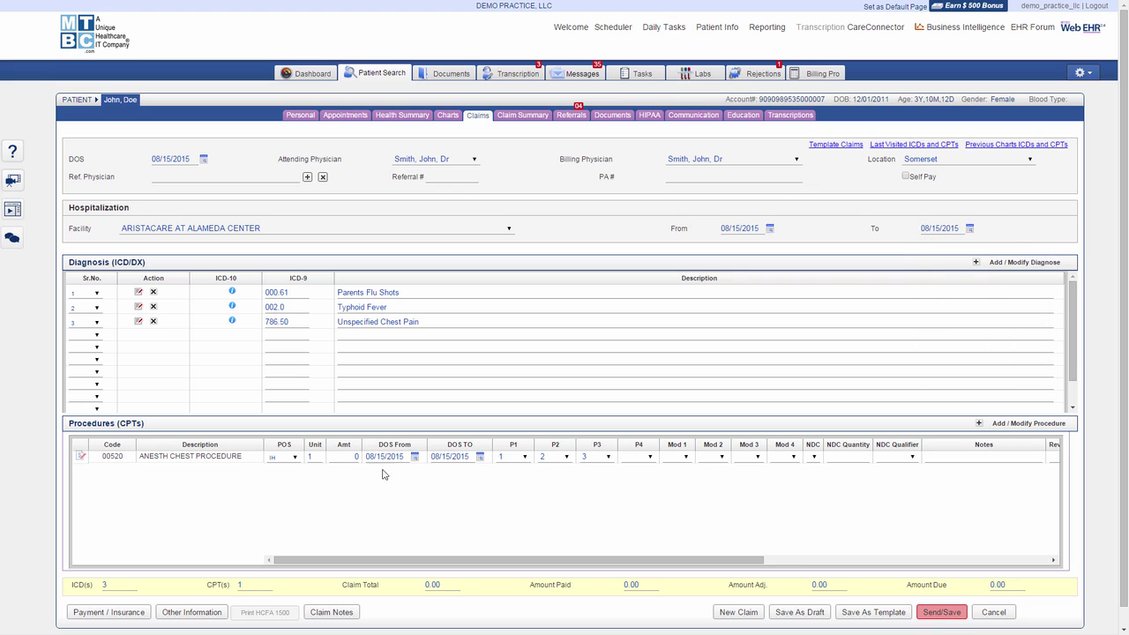
Examine the place of service, unit, service date, diagnosis pointer and modifier options of procedure 00520
{"action": "left_click", "coordinate": [296, 457]}
{"action": "left_click", "coordinate": [295, 457]}
{"action": "left_click", "coordinate": [325, 458]}
{"action": "left_click", "coordinate": [414, 457]}
{"action": "left_click", "coordinate": [415, 457]}
{"action": "left_click", "coordinate": [481, 458]}
{"action": "left_click", "coordinate": [480, 458]}
{"action": "left_click", "coordinate": [526, 457]}
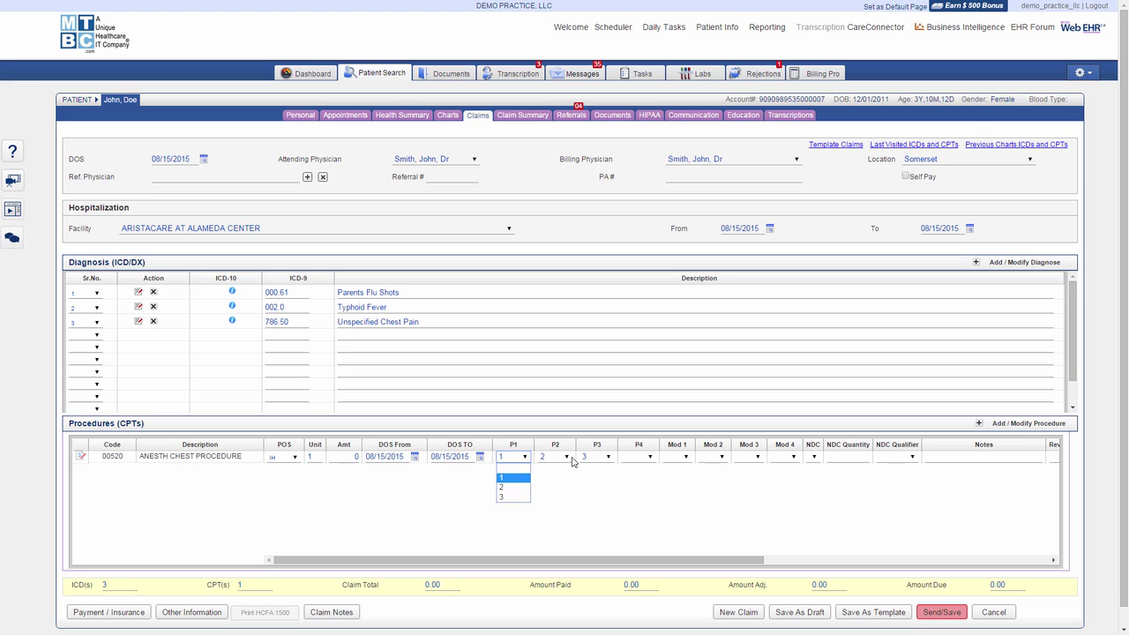
{"action": "left_click", "coordinate": [688, 457]}
{"action": "left_click", "coordinate": [689, 459]}
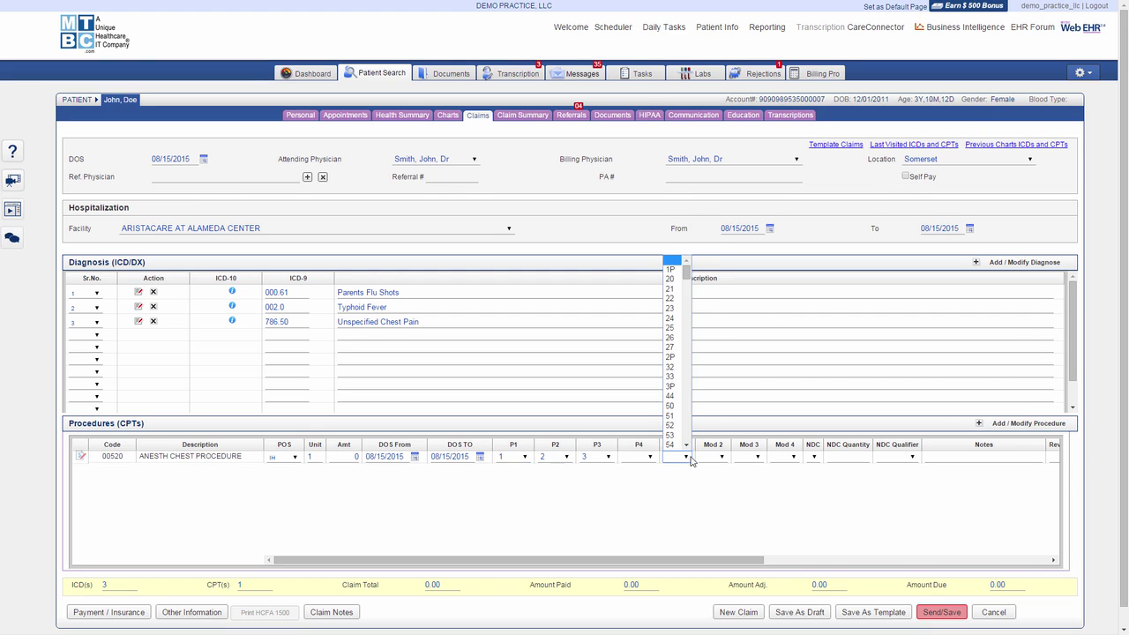
{"action": "left_click", "coordinate": [794, 457]}
{"action": "left_click", "coordinate": [847, 474]}
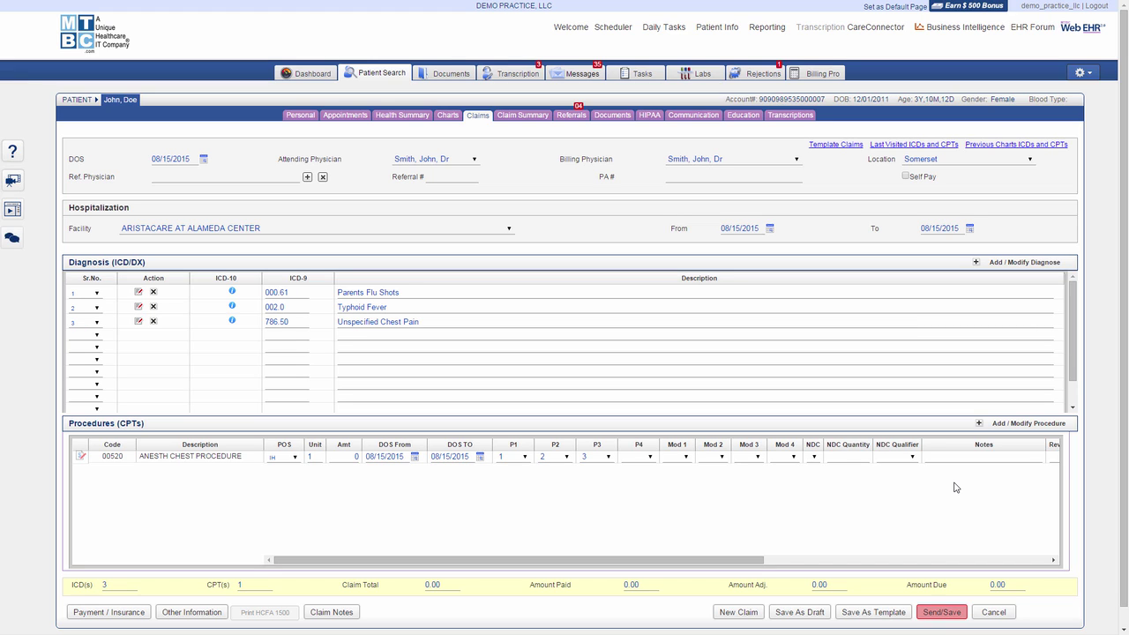
Preview the Gynecological Examination claim template's diagnoses and procedures without applying it
{"action": "left_click", "coordinate": [858, 150]}
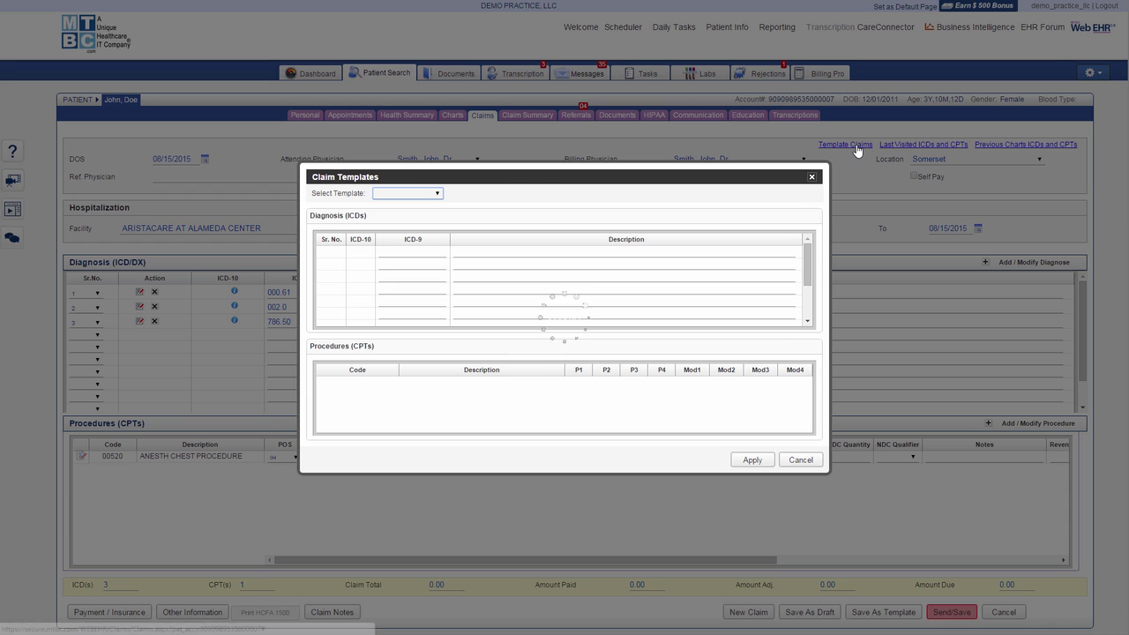
{"action": "left_click", "coordinate": [437, 194]}
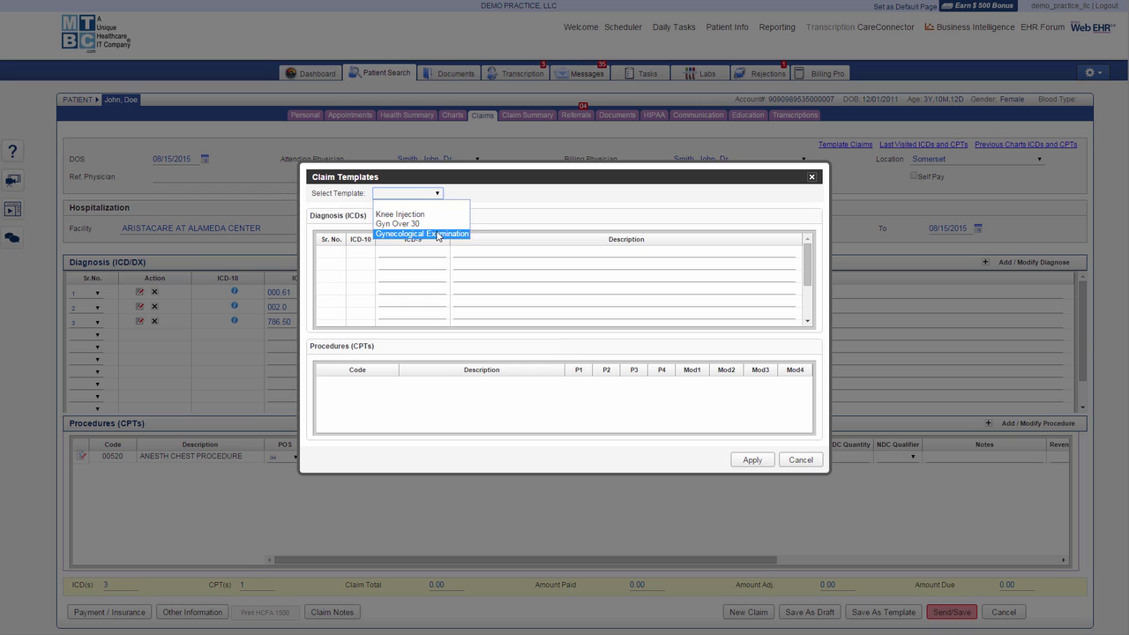
{"action": "left_click", "coordinate": [439, 235]}
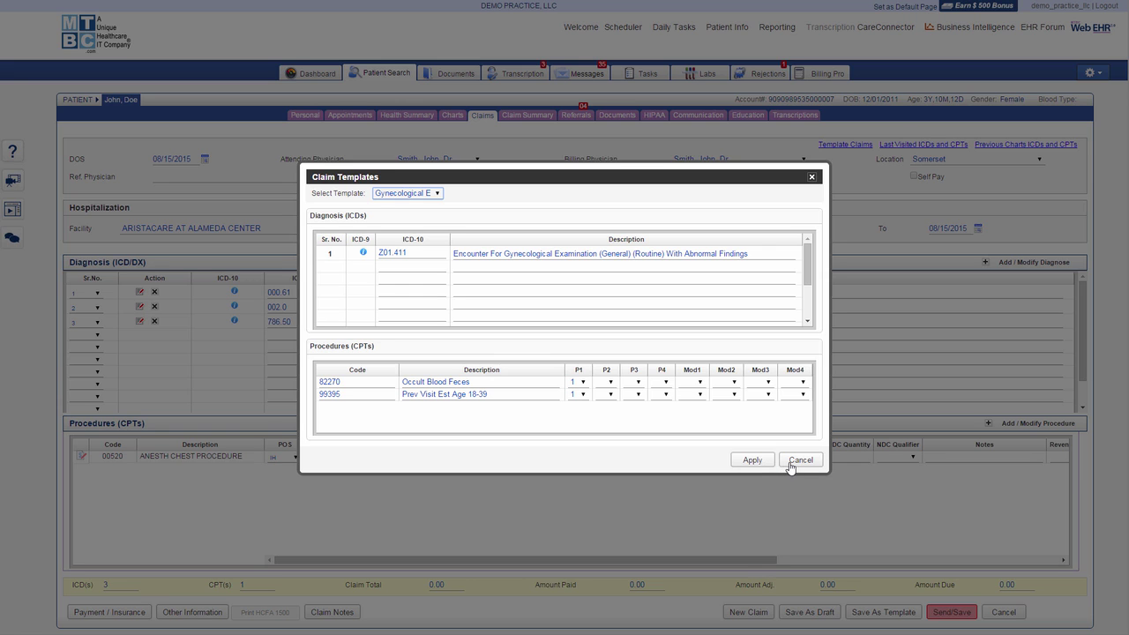
{"action": "left_click", "coordinate": [796, 462]}
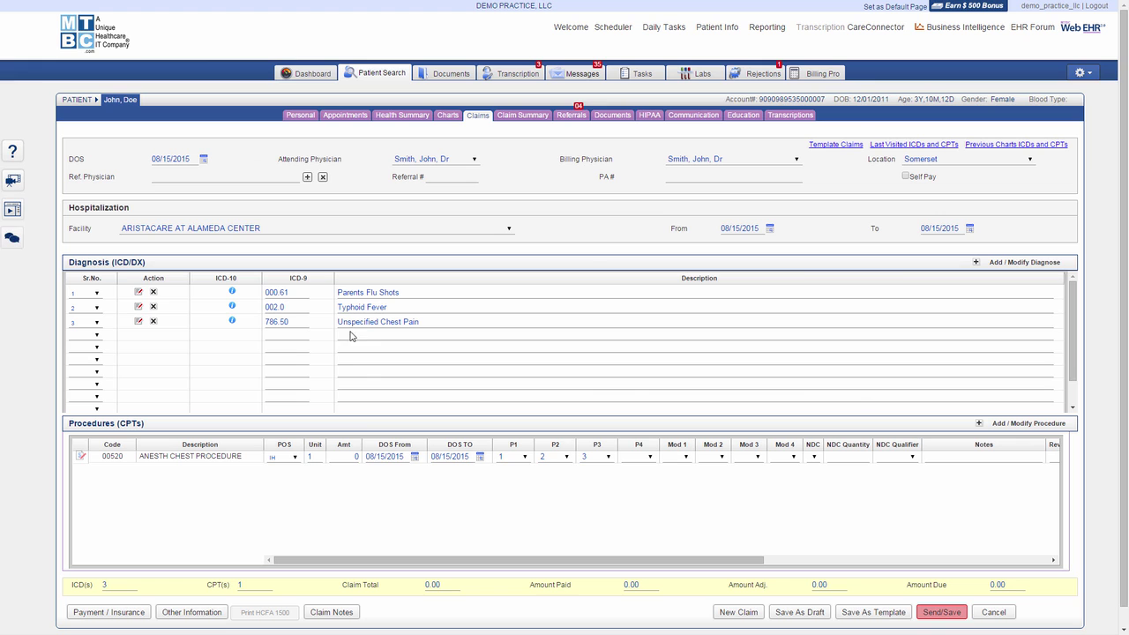
Save the current claim as a template named T1
{"action": "left_click", "coordinate": [893, 614]}
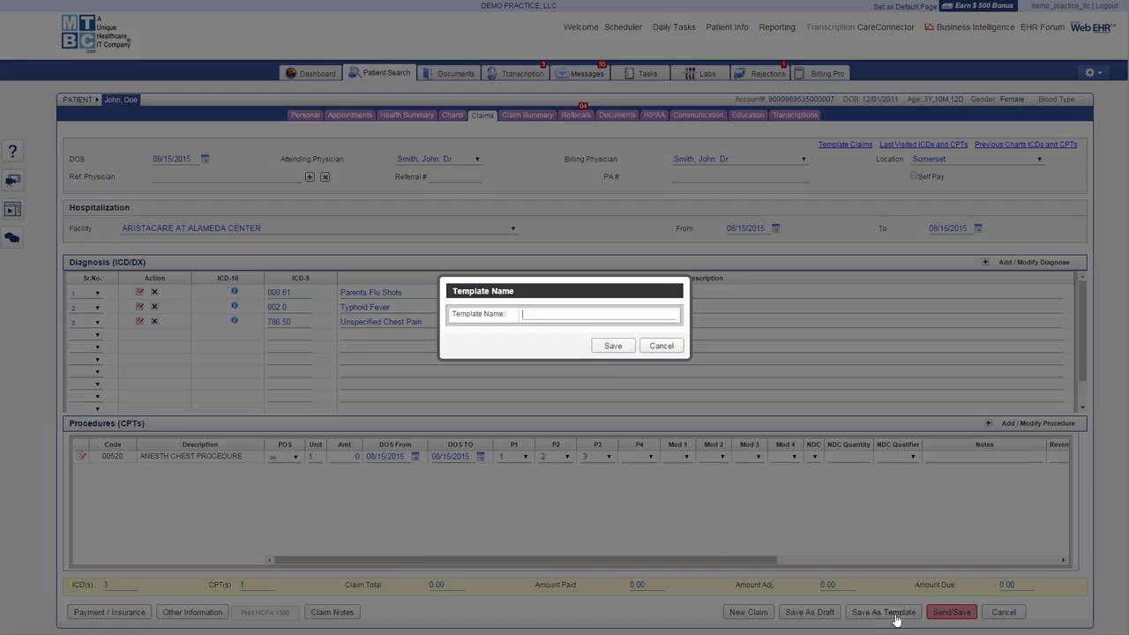
{"action": "type", "text": "T1"}
{"action": "left_click", "coordinate": [610, 349]}
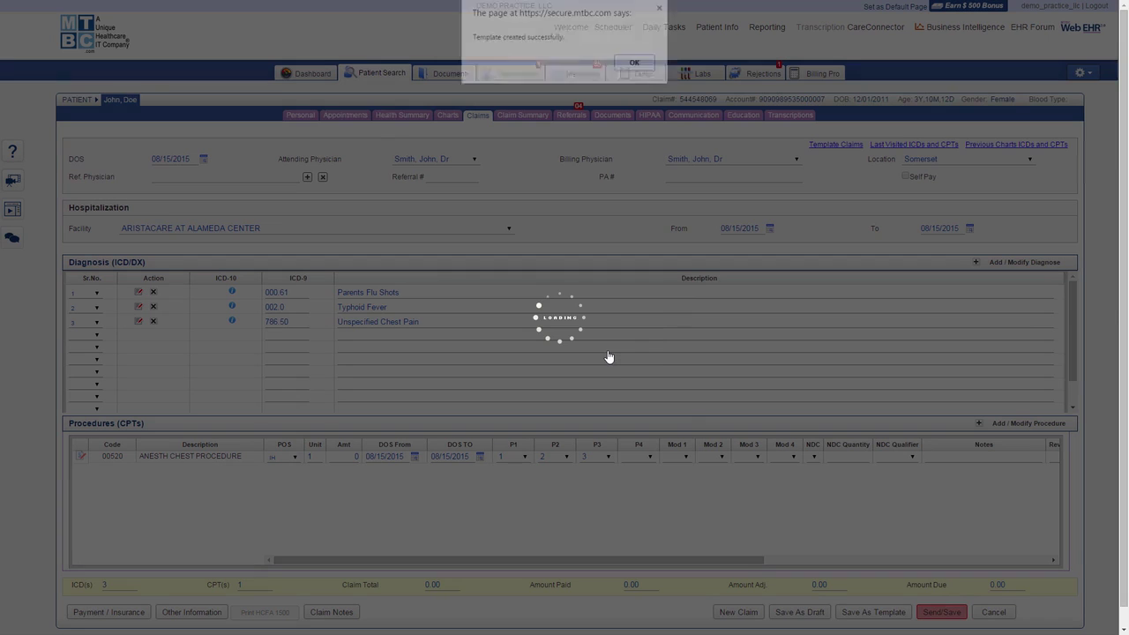
{"action": "left_click", "coordinate": [633, 64]}
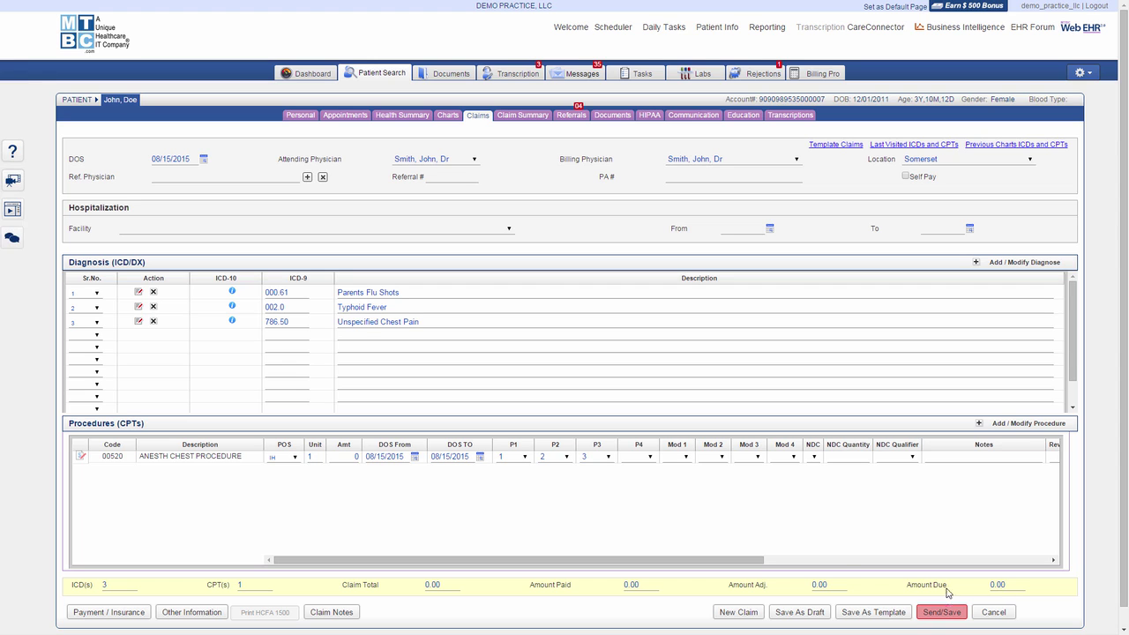
Examine the claim's payment source options and its primary and secondary insurance details, leaving without saving
{"action": "left_click", "coordinate": [104, 612]}
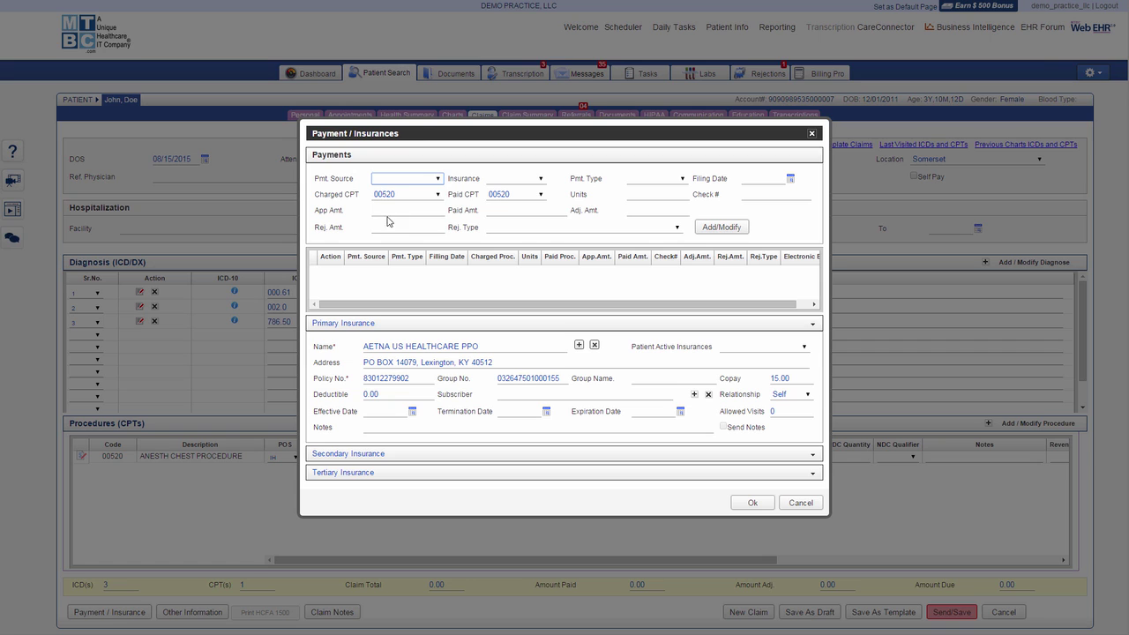
{"action": "left_click", "coordinate": [438, 180]}
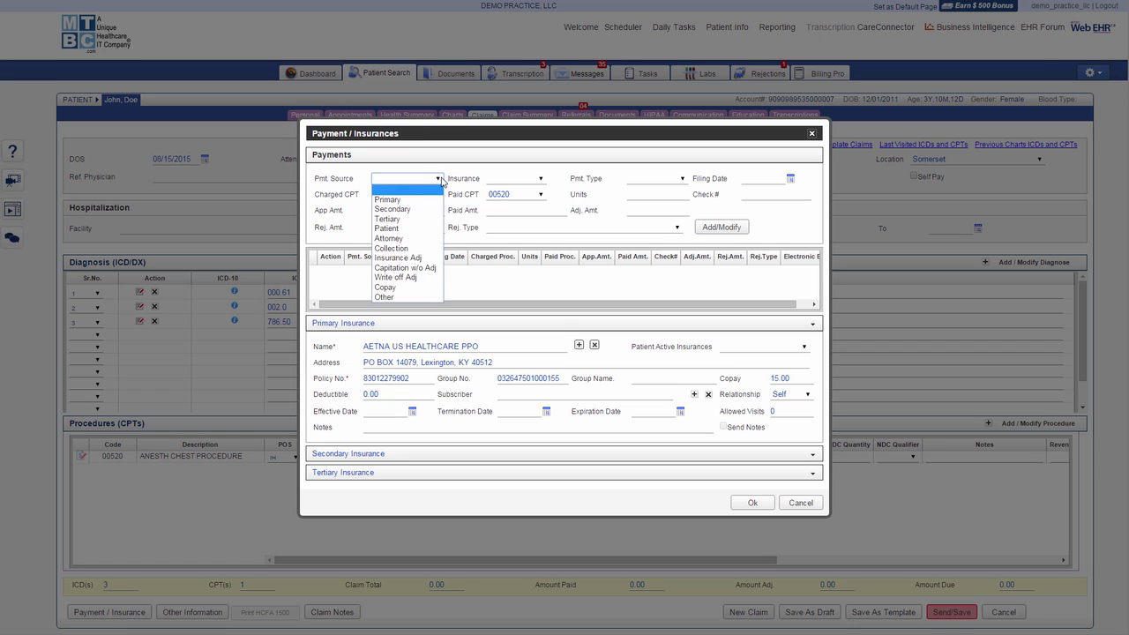
{"action": "left_click", "coordinate": [435, 179]}
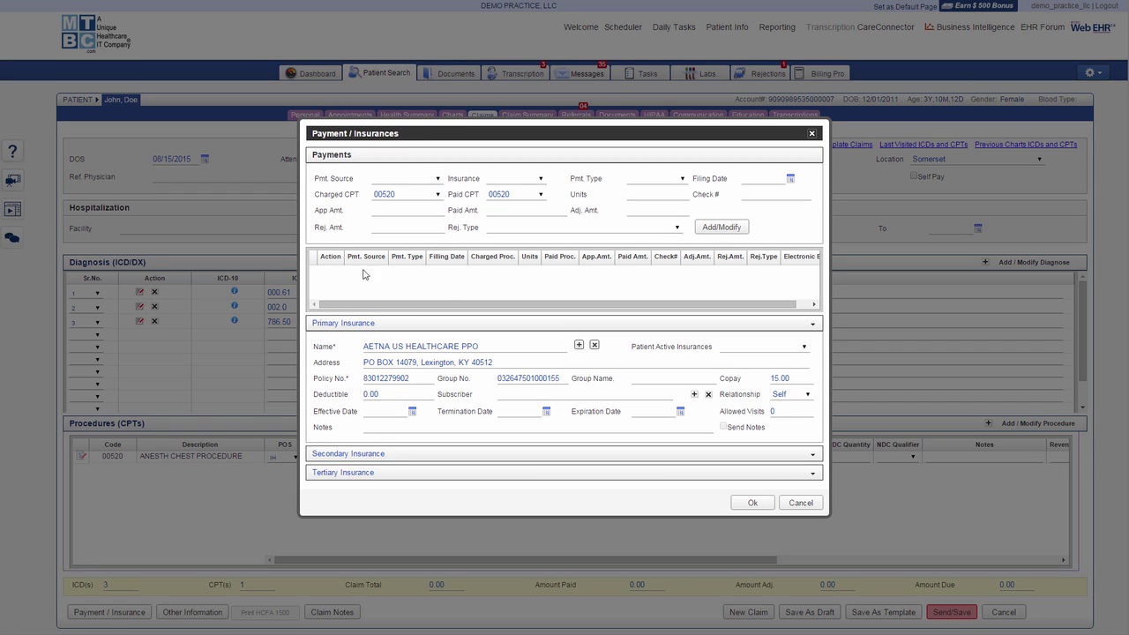
{"action": "left_click", "coordinate": [335, 455]}
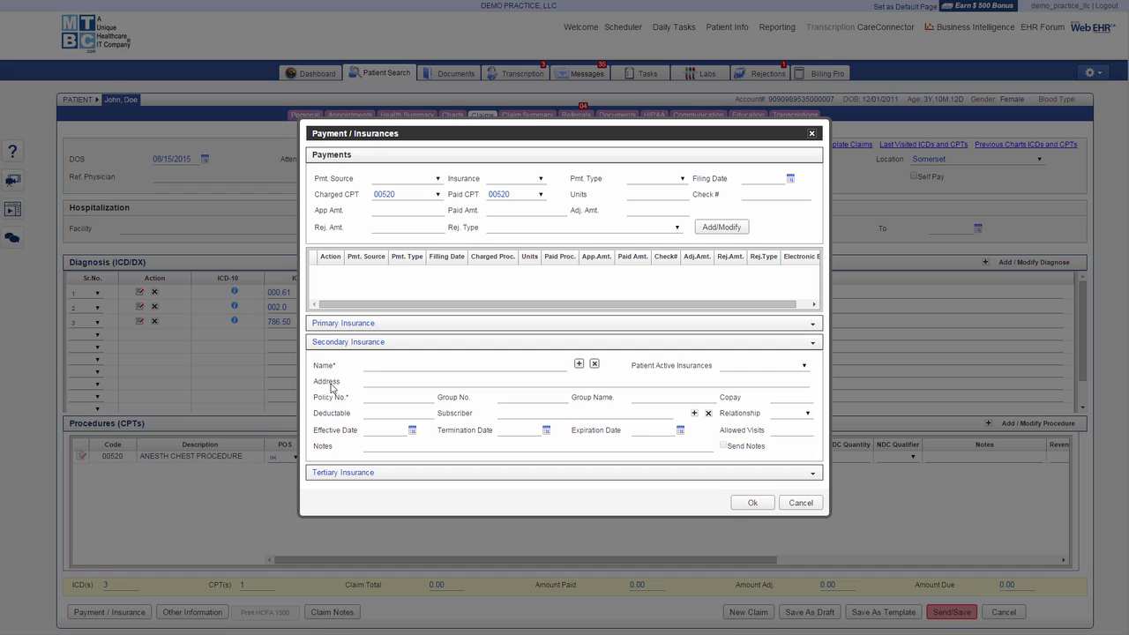
{"action": "left_click", "coordinate": [349, 325]}
{"action": "left_click", "coordinate": [800, 504]}
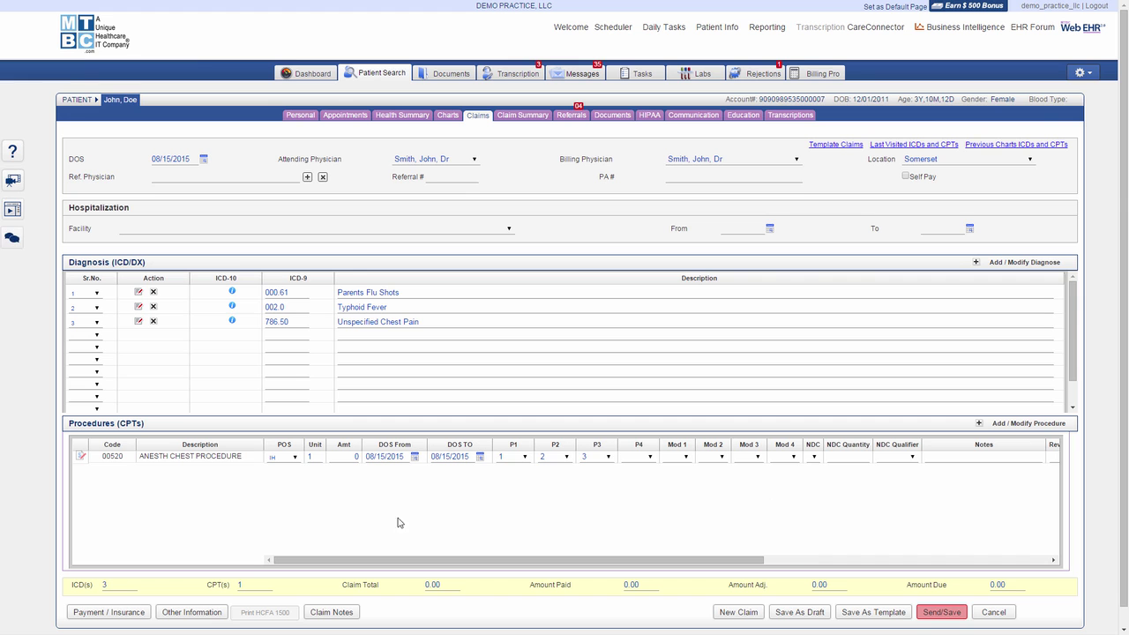
Examine the claim's other information fields and the form for adding claim notes, leaving both without entering anything
{"action": "left_click", "coordinate": [213, 621]}
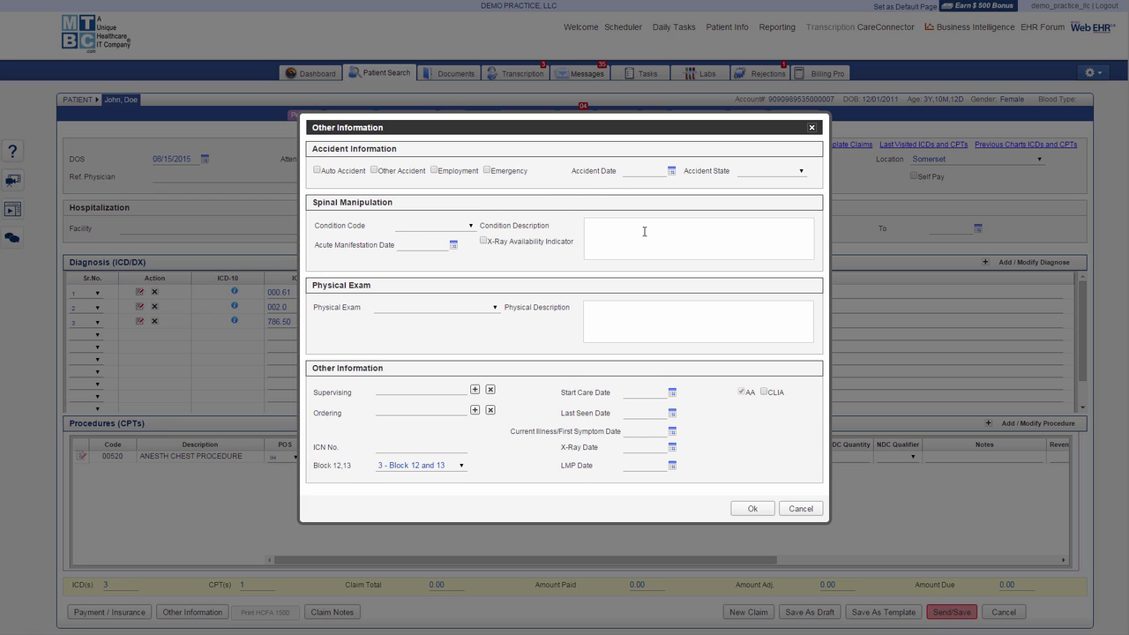
{"action": "left_click", "coordinate": [801, 509]}
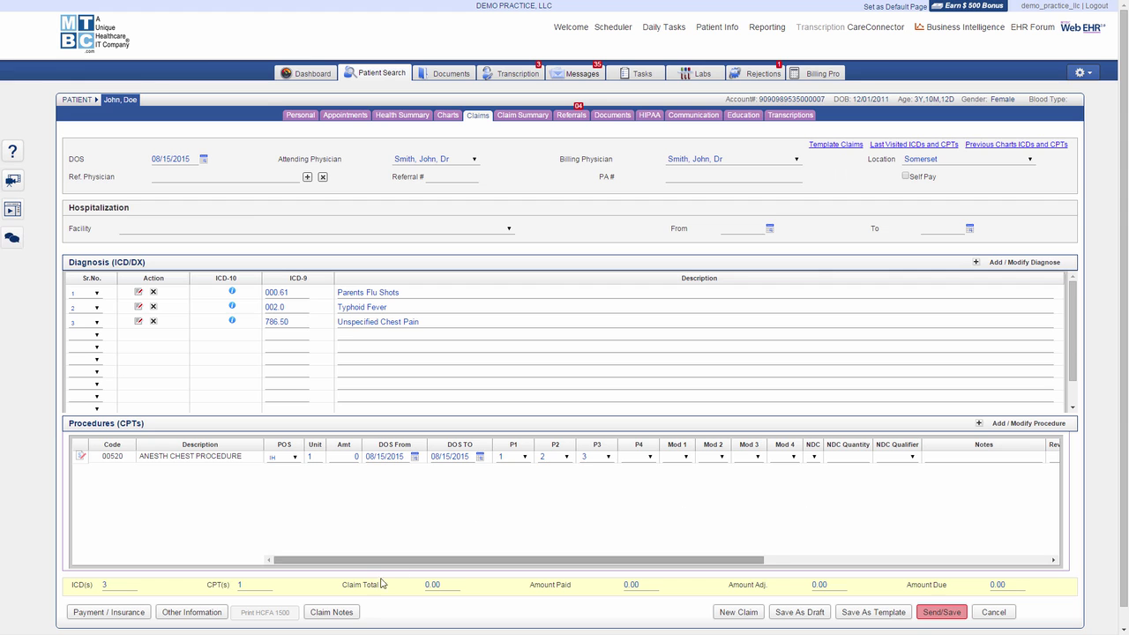
{"action": "left_click", "coordinate": [347, 615]}
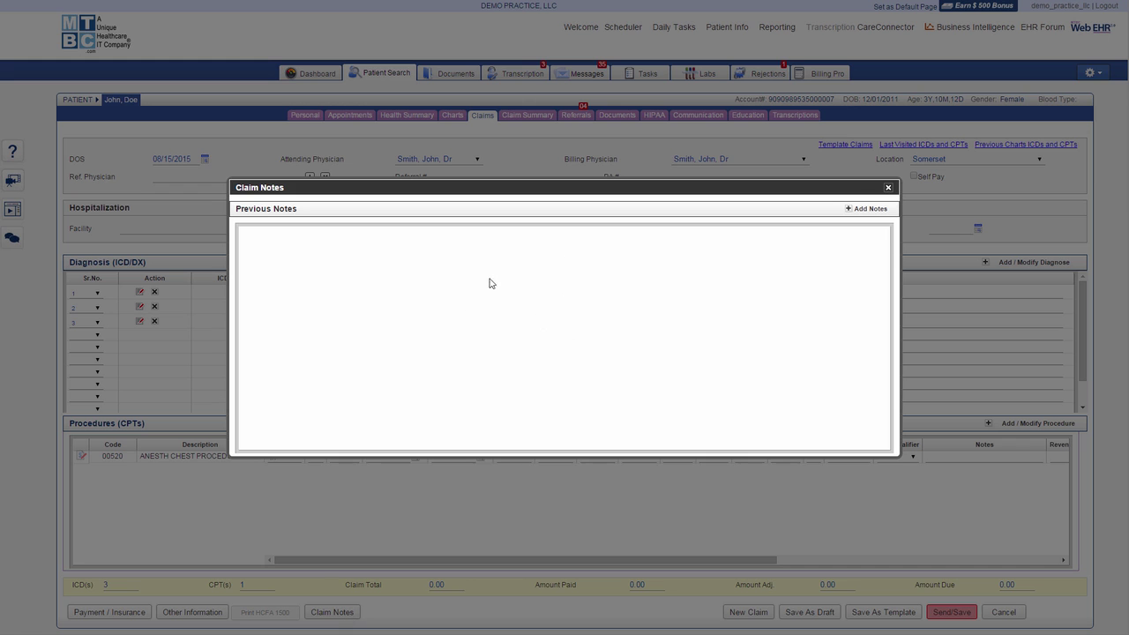
{"action": "left_click", "coordinate": [861, 209]}
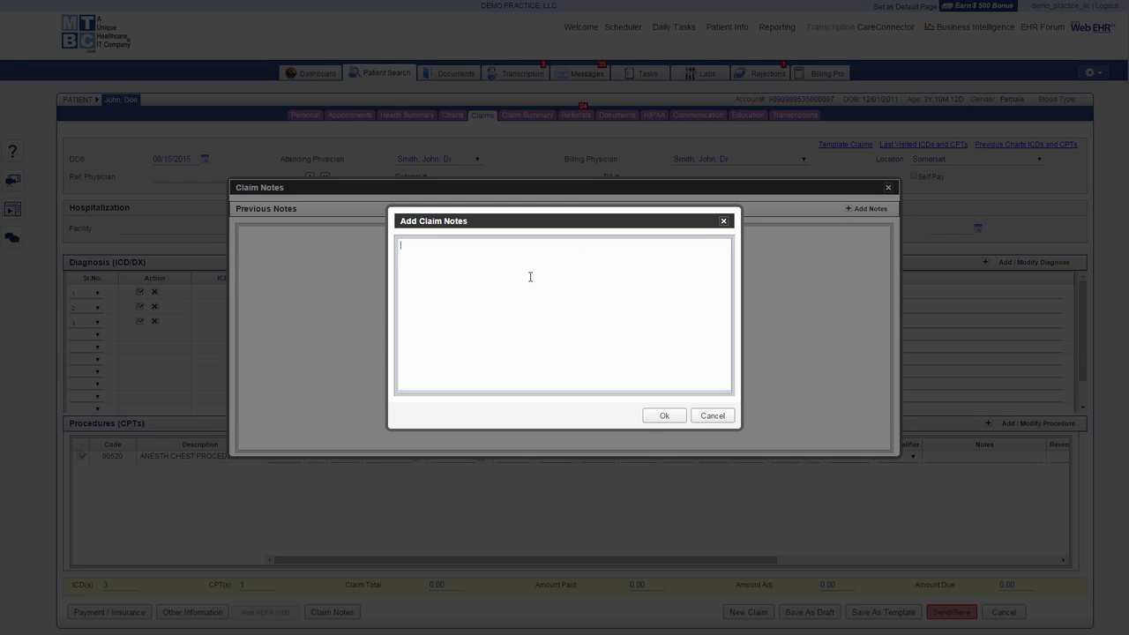
{"action": "left_click", "coordinate": [712, 419]}
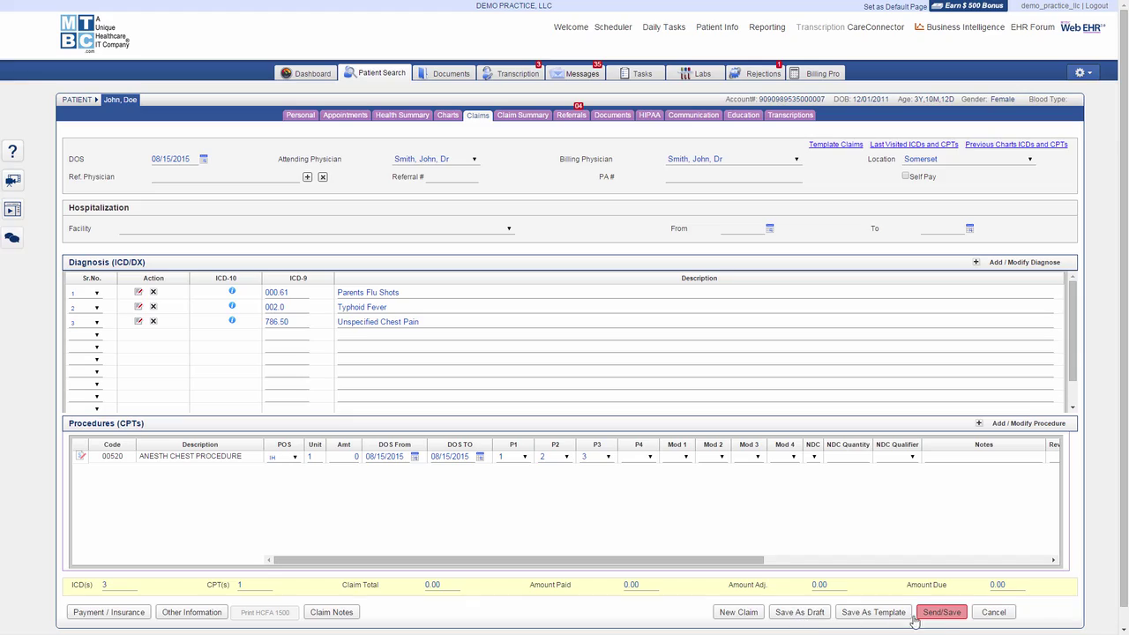
Send and save the completed claim
{"action": "left_click", "coordinate": [942, 612]}
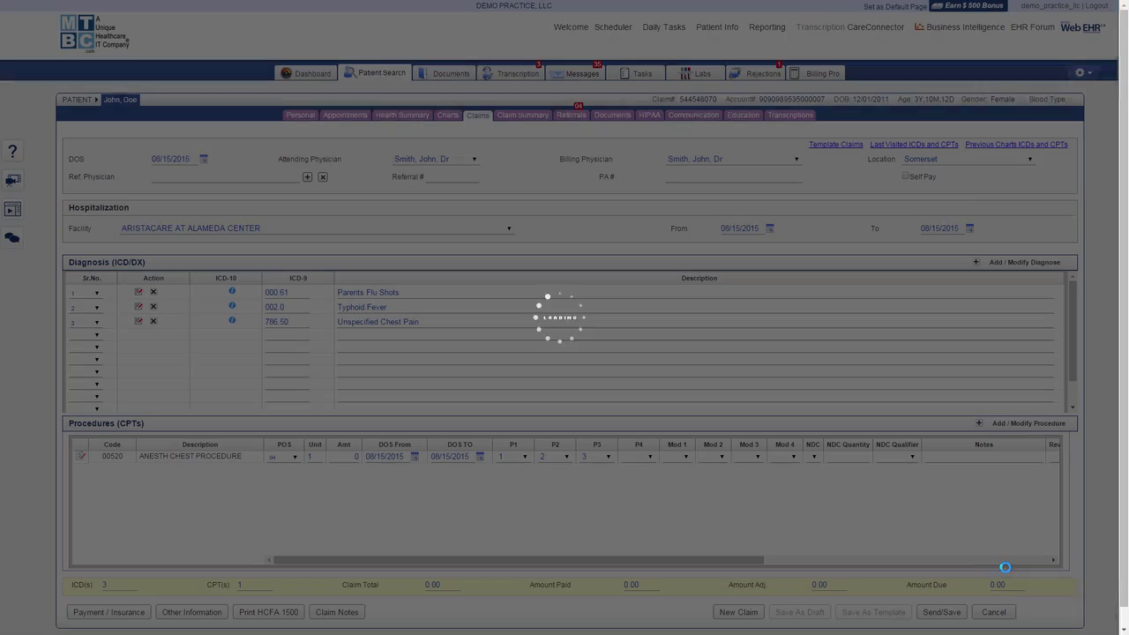